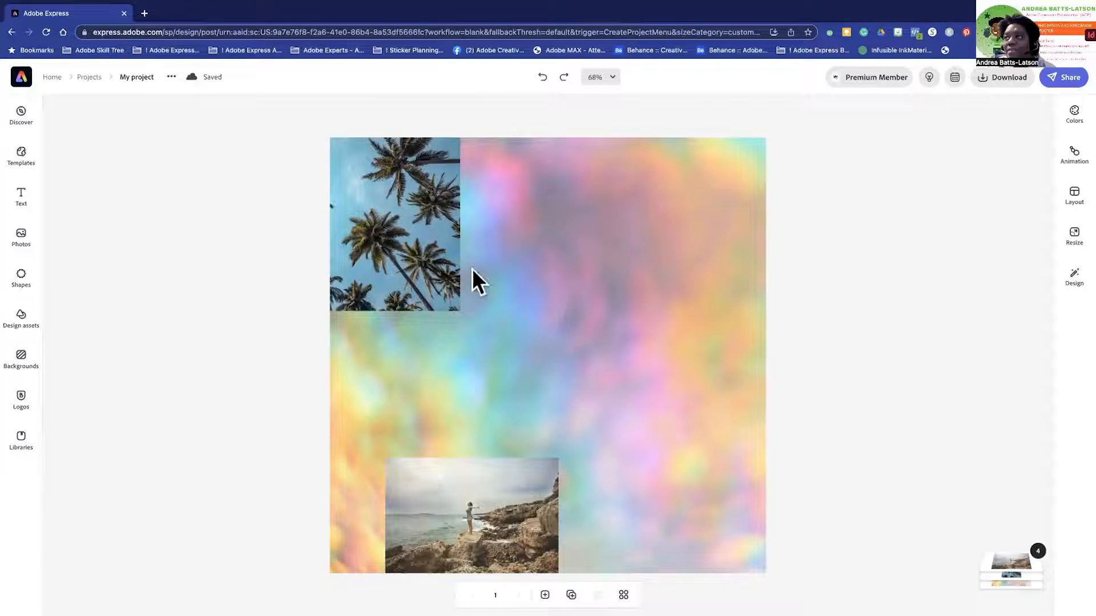
- Reposition the palm tree photo right of the canvas centre and the seaside photo near the lower-left area
{"action": "left_click_drag", "start_coordinate": [442, 256], "coordinate": [720, 346]}
{"action": "left_click_drag", "start_coordinate": [477, 479], "coordinate": [449, 450]}
{"action": "mouse_move", "coordinate": [642, 321]}
{"action": "left_mouse_down"}
{"action": "mouse_move", "coordinate": [642, 481]}
{"action": "mouse_move", "coordinate": [646, 313]}
{"action": "left_mouse_up"}
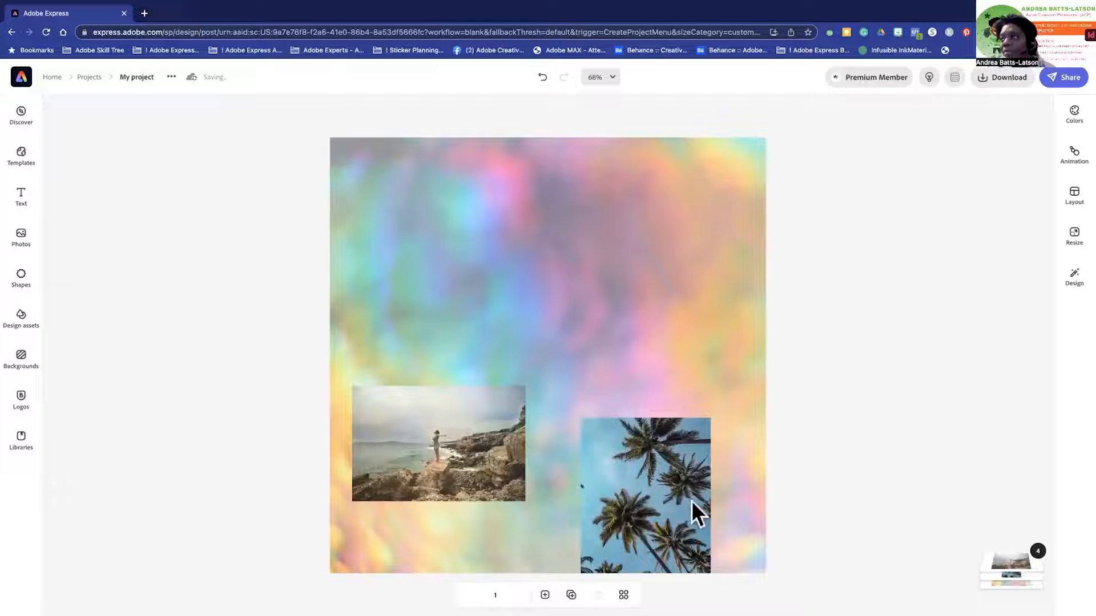
{"action": "left_click_drag", "start_coordinate": [614, 454], "coordinate": [607, 305]}
{"action": "left_click_drag", "start_coordinate": [433, 415], "coordinate": [405, 474]}
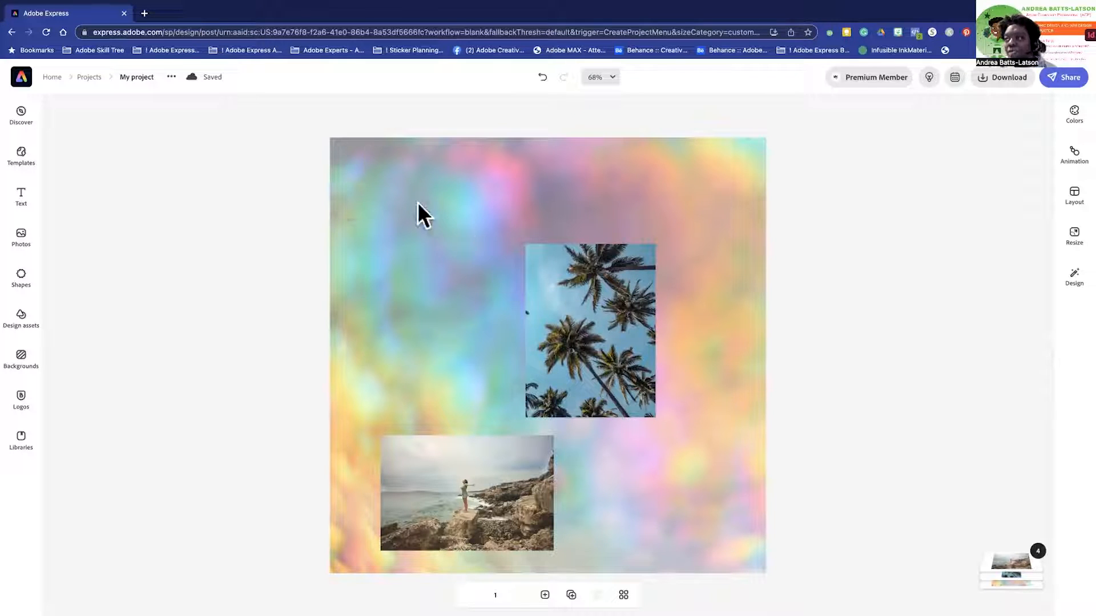
- Move the palm tree photo to the canvas's upper-left corner and enlarge it to nearly fill the canvas
{"action": "left_click", "coordinate": [575, 328]}
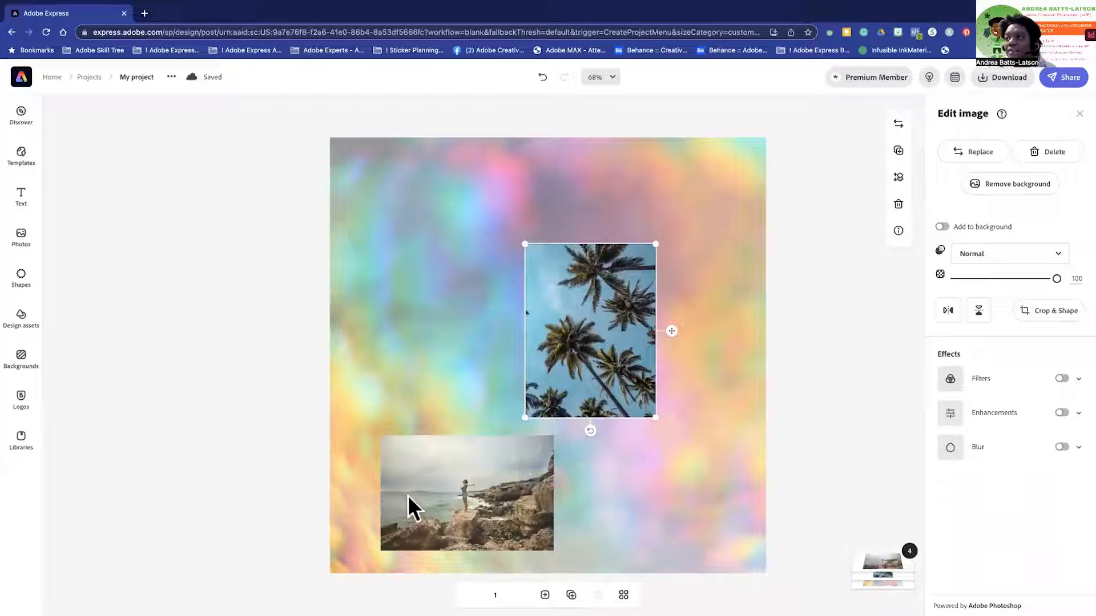
{"action": "left_click_drag", "start_coordinate": [602, 304], "coordinate": [406, 222]}
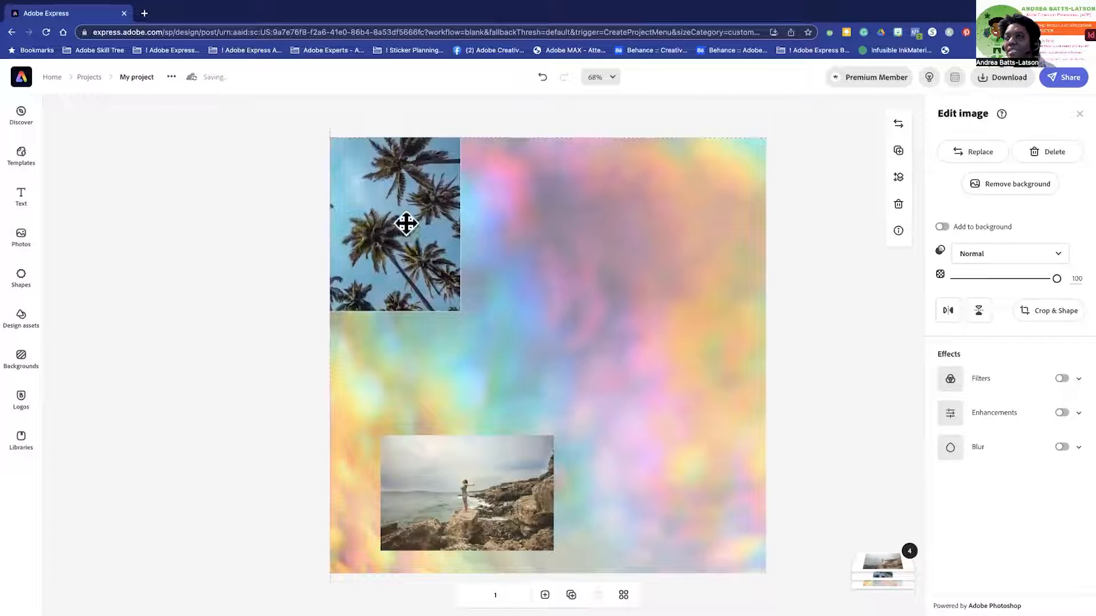
{"action": "left_click_drag", "start_coordinate": [457, 311], "coordinate": [978, 595]}
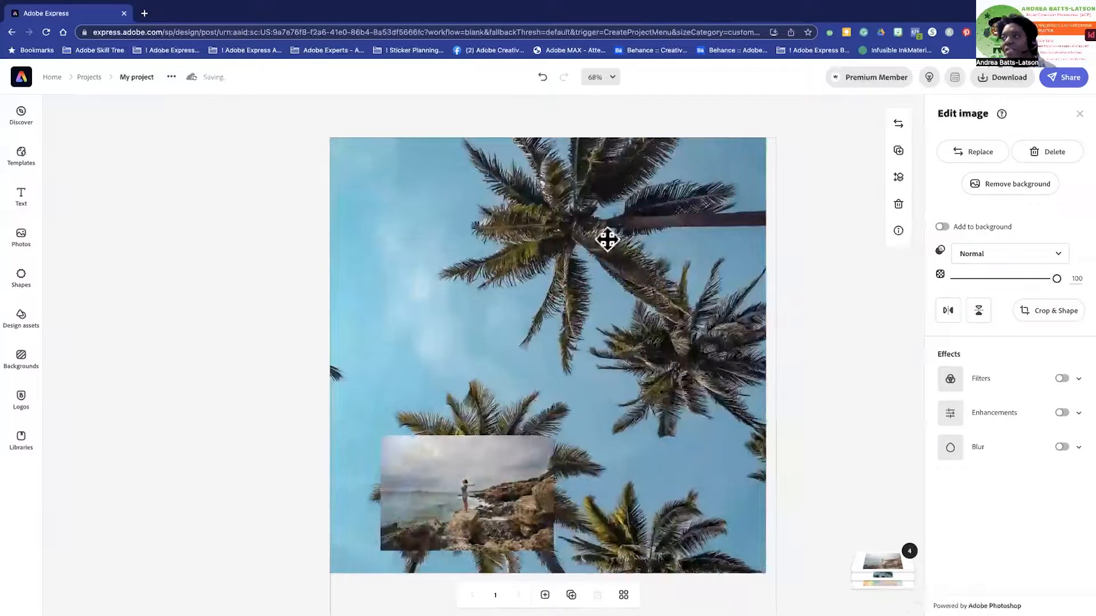
{"action": "left_click_drag", "start_coordinate": [597, 166], "coordinate": [576, 162]}
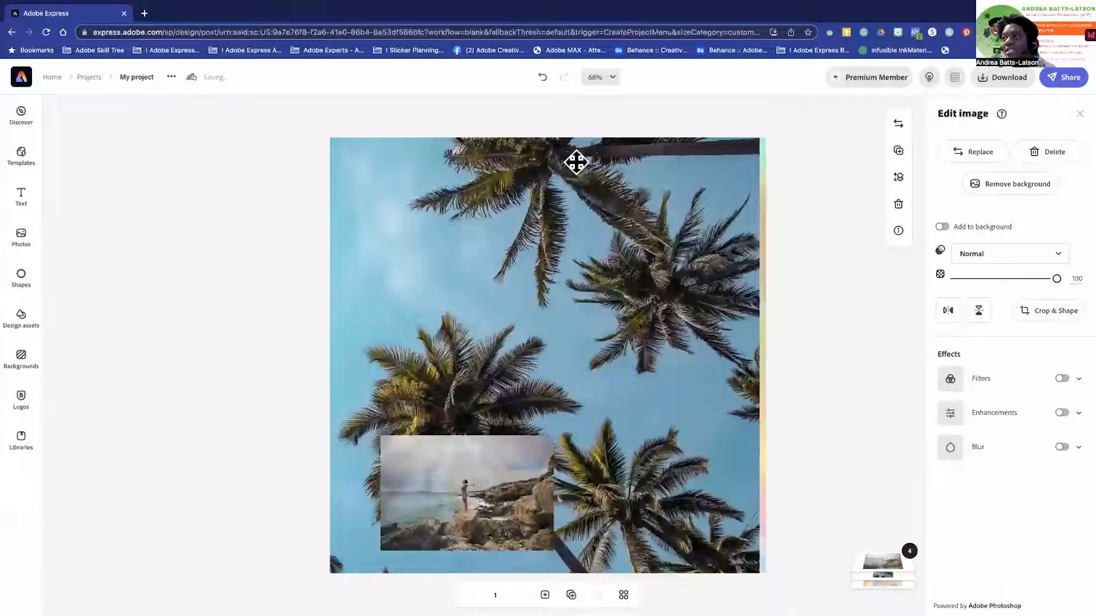
{"action": "left_click_drag", "start_coordinate": [467, 391], "coordinate": [458, 389]}
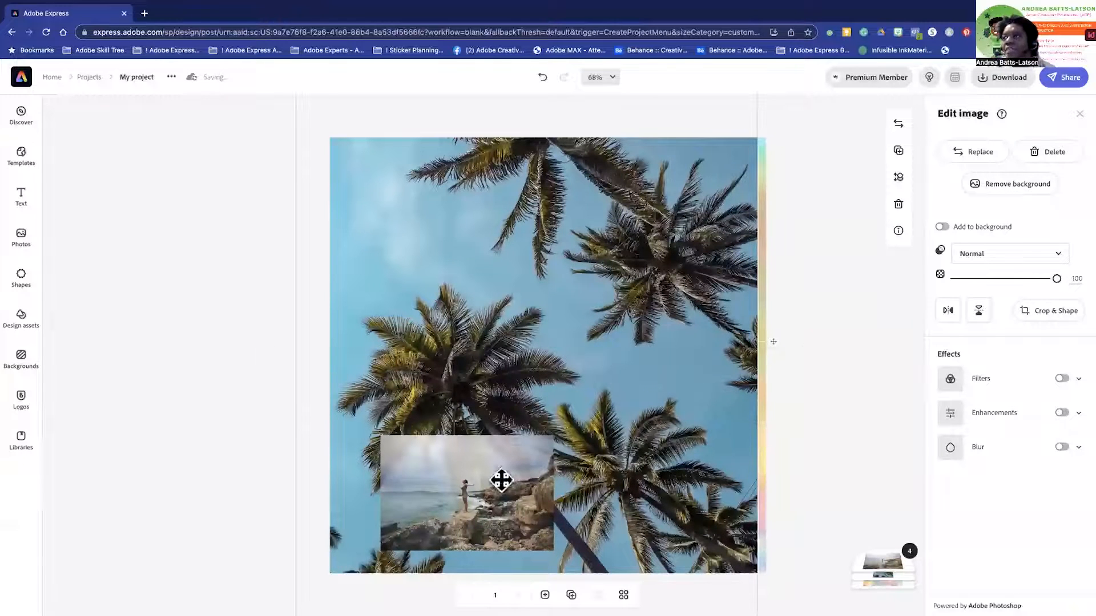
- Move the seaside photo to the canvas's lower-right area and shift the palm tree photo to cover the background completely
{"action": "left_click_drag", "start_coordinate": [467, 492], "coordinate": [474, 495]}
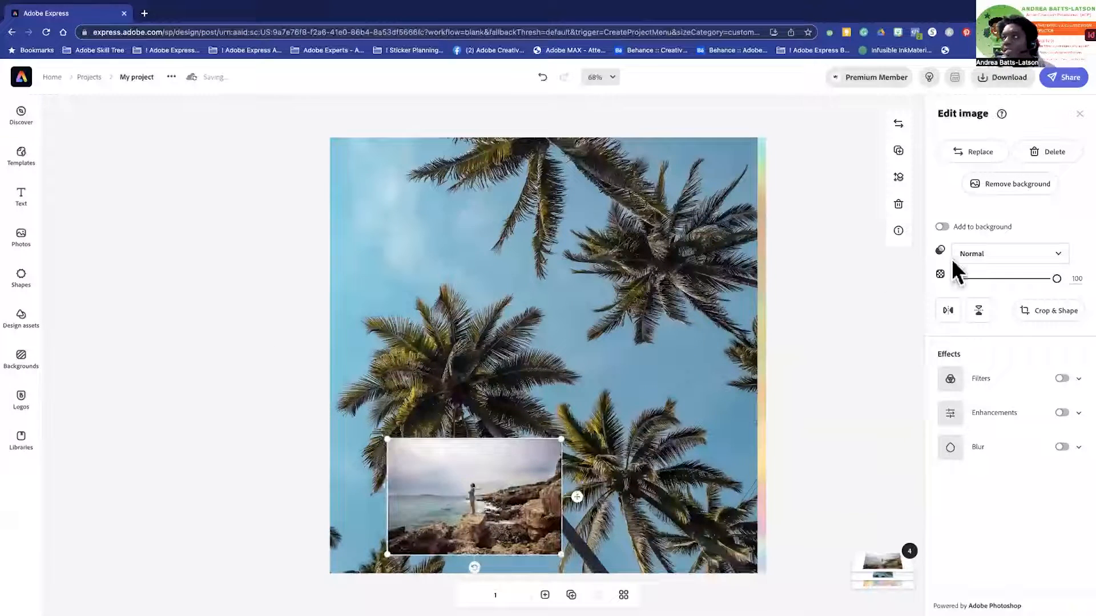
{"action": "left_click_drag", "start_coordinate": [582, 498], "coordinate": [674, 533]}
{"action": "mouse_move", "coordinate": [618, 319]}
{"action": "left_mouse_down"}
{"action": "mouse_move", "coordinate": [639, 327]}
{"action": "mouse_move", "coordinate": [632, 314]}
{"action": "left_mouse_up"}
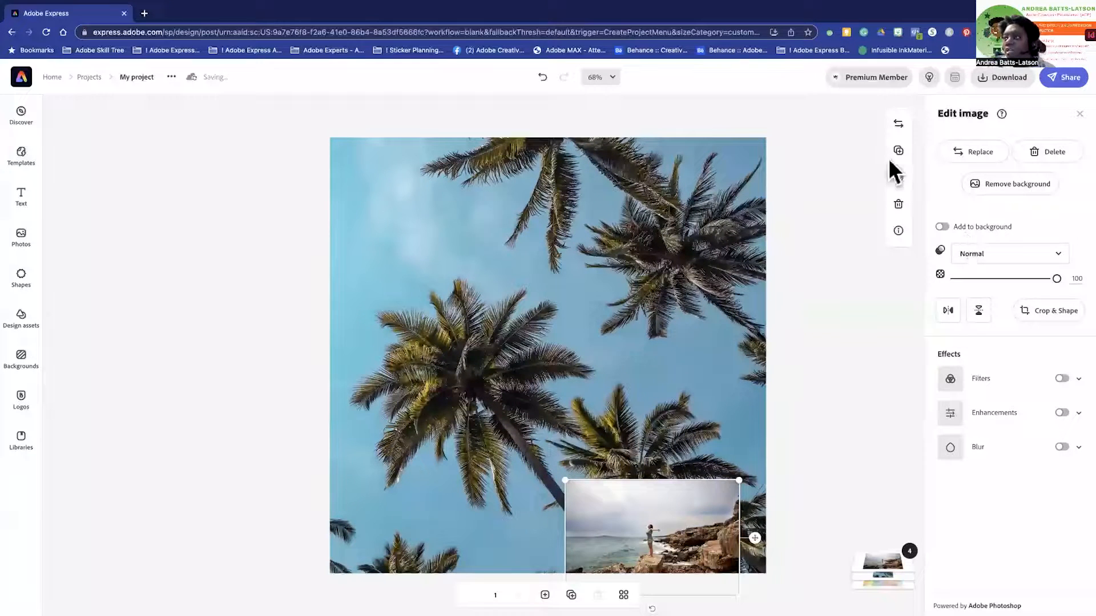
{"action": "left_click", "coordinate": [273, 204]}
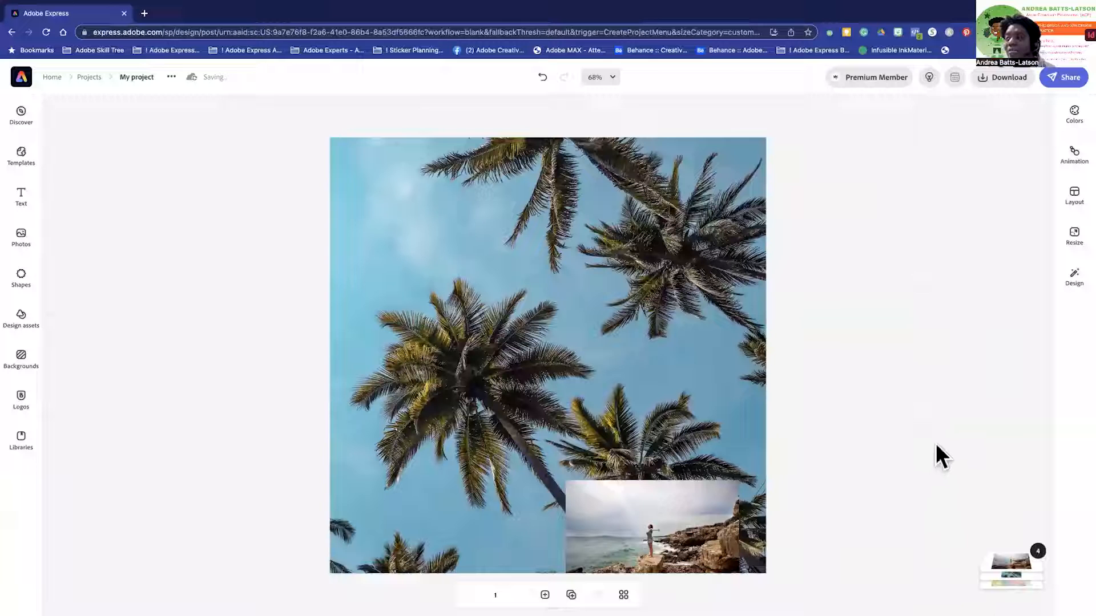
- Set the palm tree photo's blend mode to Screen
{"action": "left_click", "coordinate": [377, 210]}
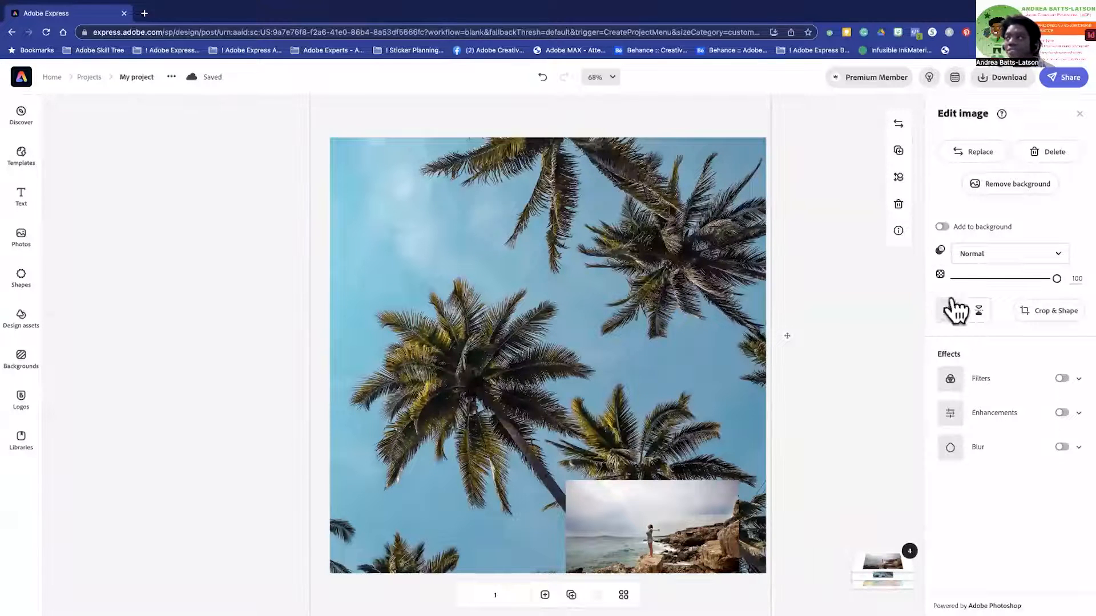
{"action": "left_click", "coordinate": [983, 257]}
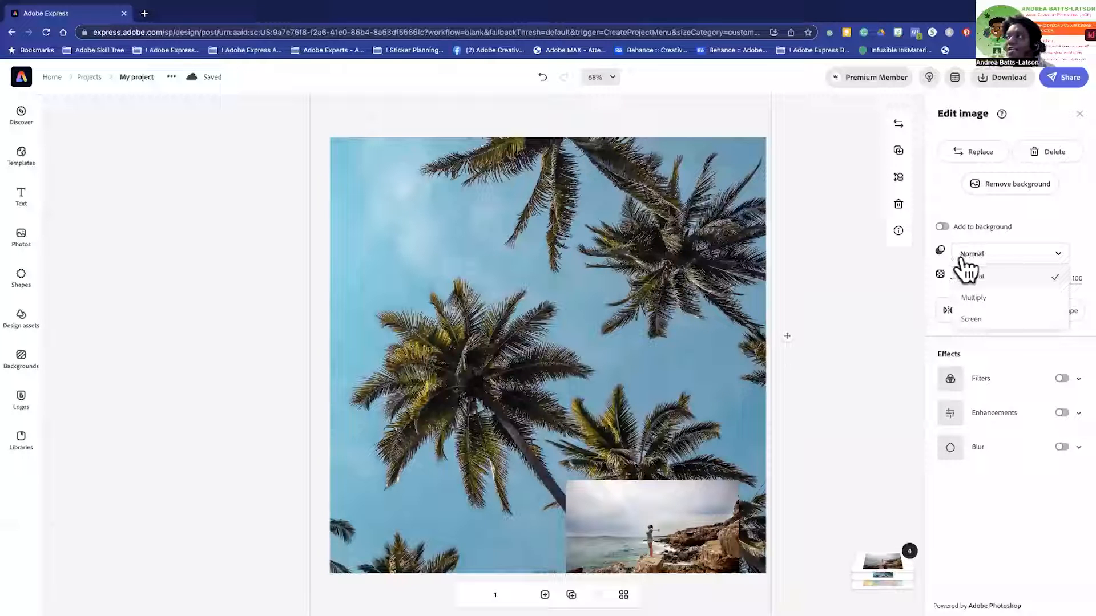
{"action": "left_click", "coordinate": [978, 321]}
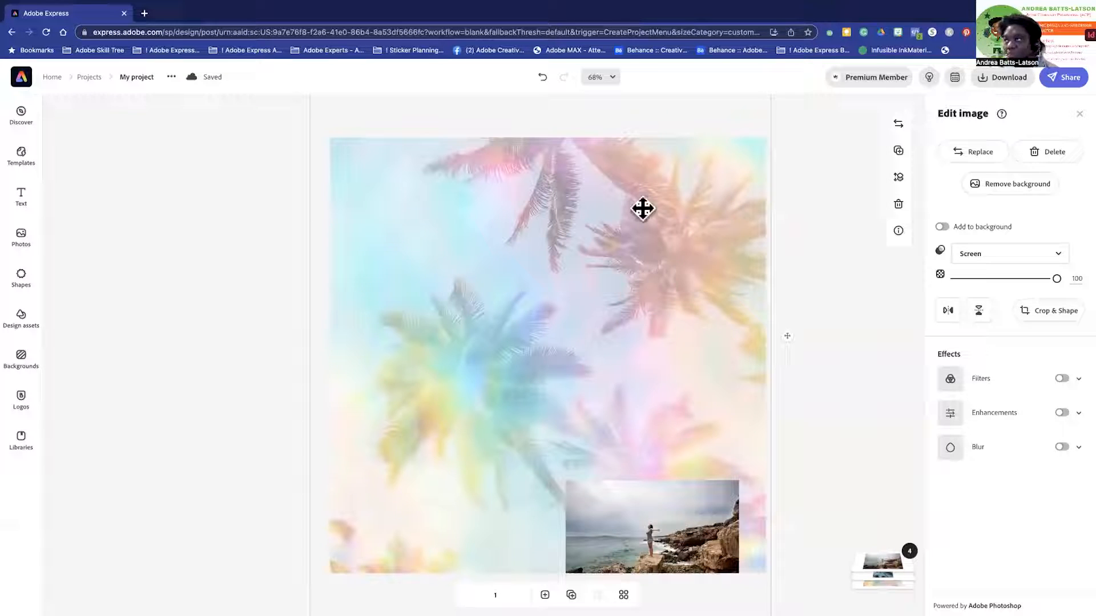
- Try the Multiply blend mode on the palm tree photo and return it to Screen, keeping opacity at 100
{"action": "left_click", "coordinate": [986, 262]}
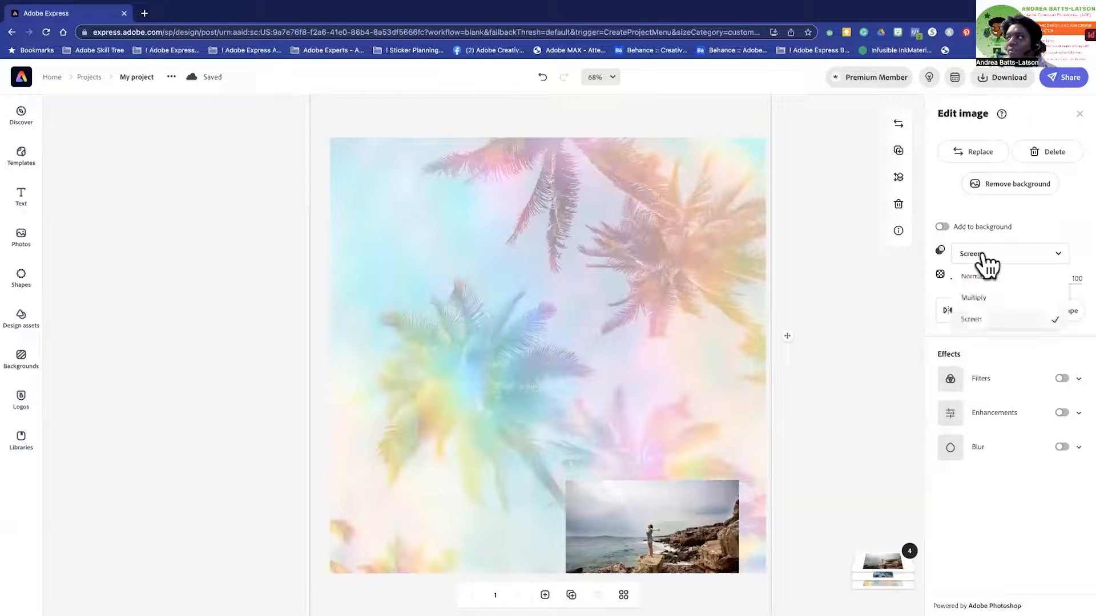
{"action": "left_click", "coordinate": [978, 312]}
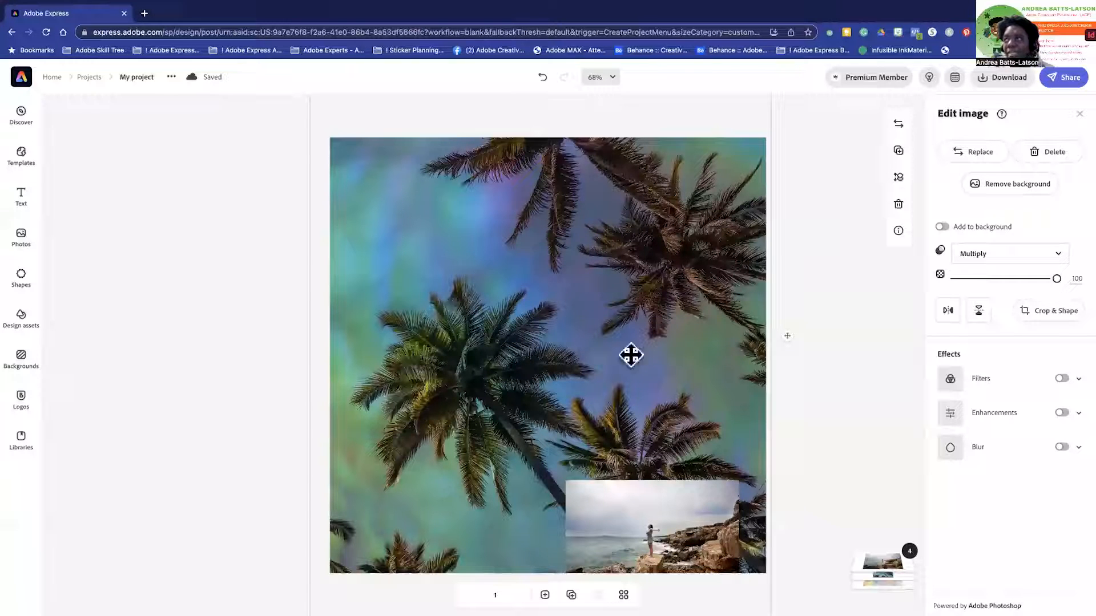
{"action": "left_click", "coordinate": [979, 255]}
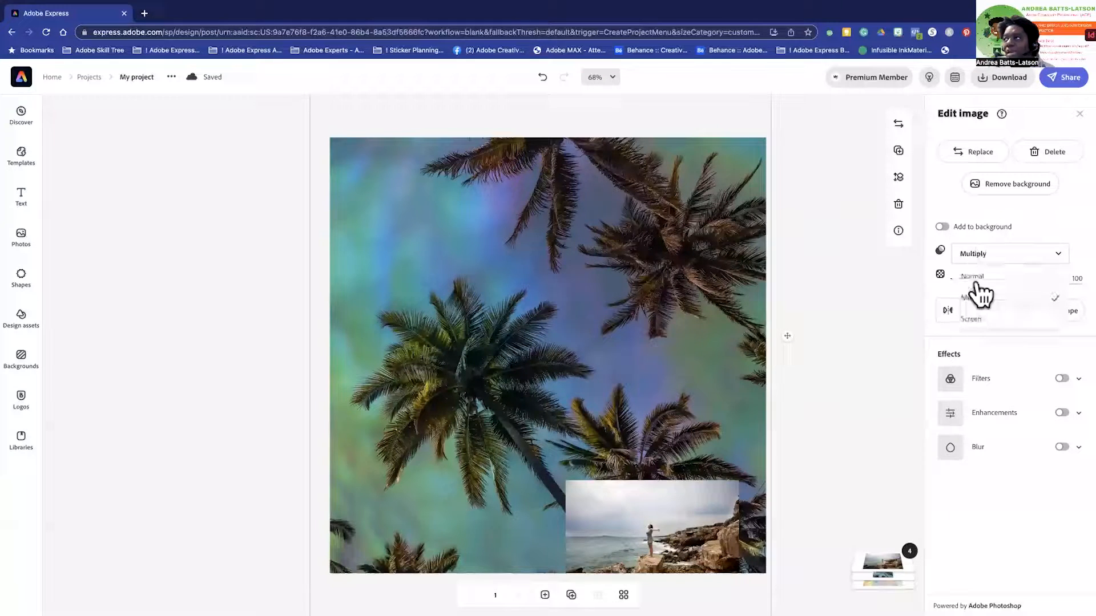
{"action": "left_click", "coordinate": [979, 319]}
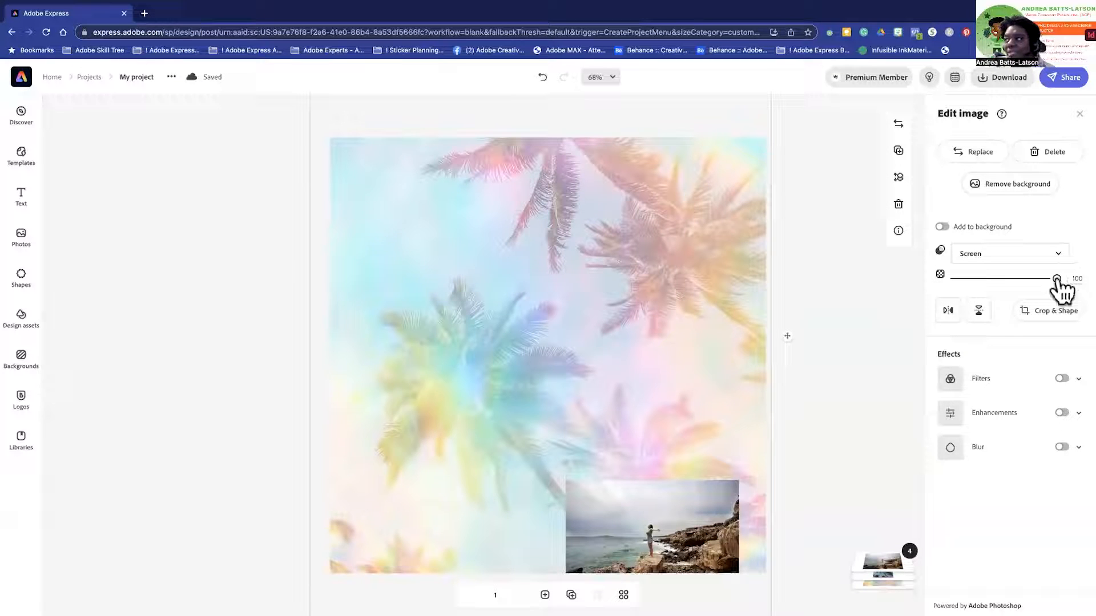
{"action": "mouse_move", "coordinate": [1057, 279]}
{"action": "left_mouse_down"}
{"action": "mouse_move", "coordinate": [973, 280]}
{"action": "mouse_move", "coordinate": [1057, 280]}
{"action": "left_mouse_up"}
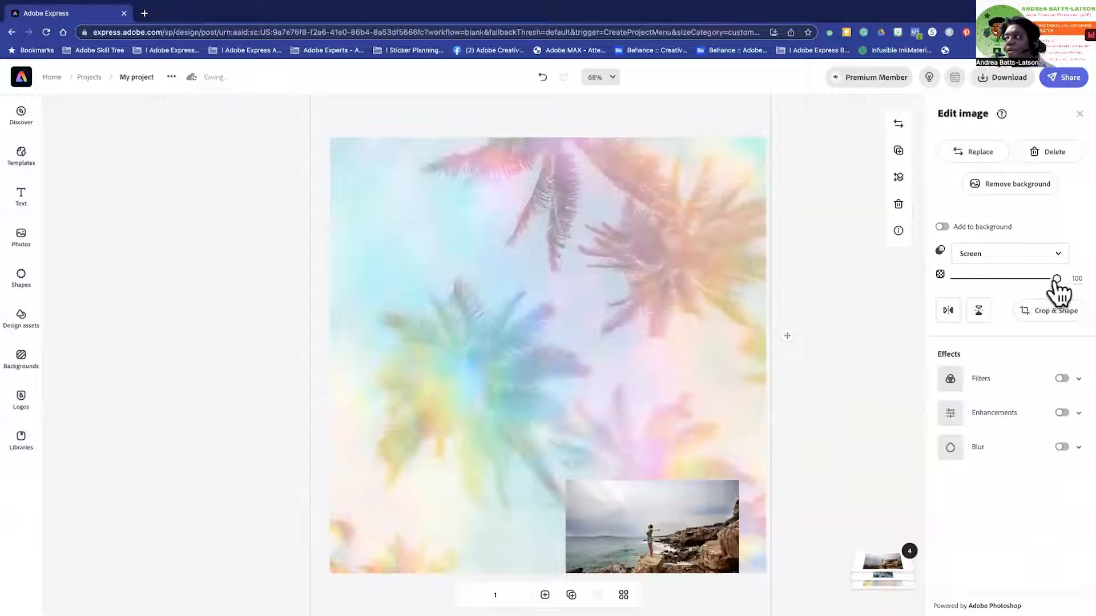
- Move the seaside photo to the canvas's upper-left corner and enlarge it to cover the whole canvas
{"action": "left_click", "coordinate": [626, 530]}
{"action": "left_click_drag", "start_coordinate": [626, 531], "coordinate": [404, 191]}
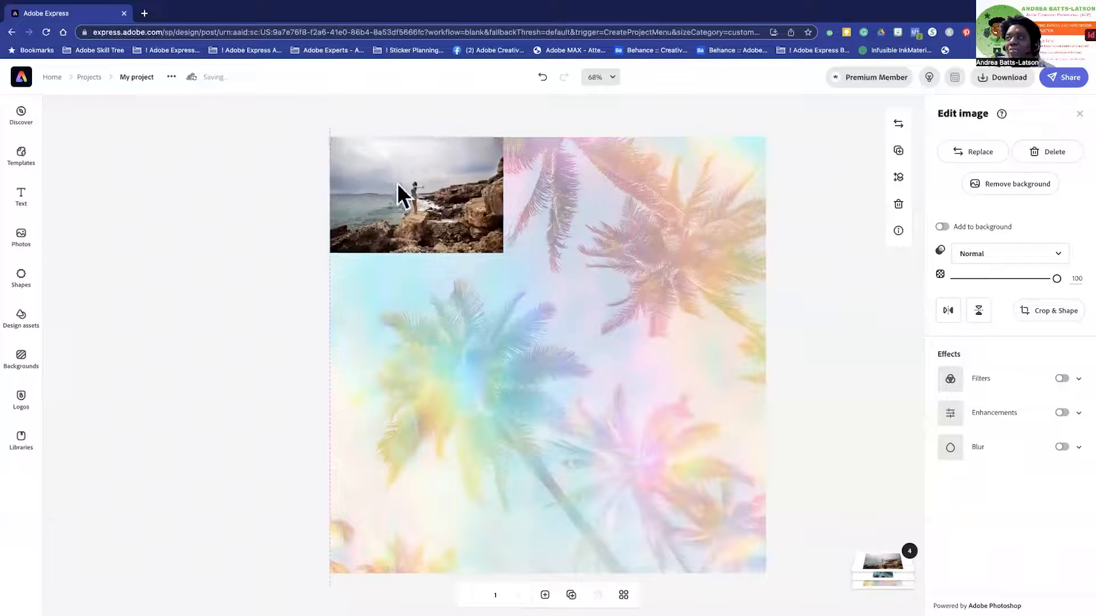
{"action": "left_click_drag", "start_coordinate": [481, 251], "coordinate": [1079, 596]}
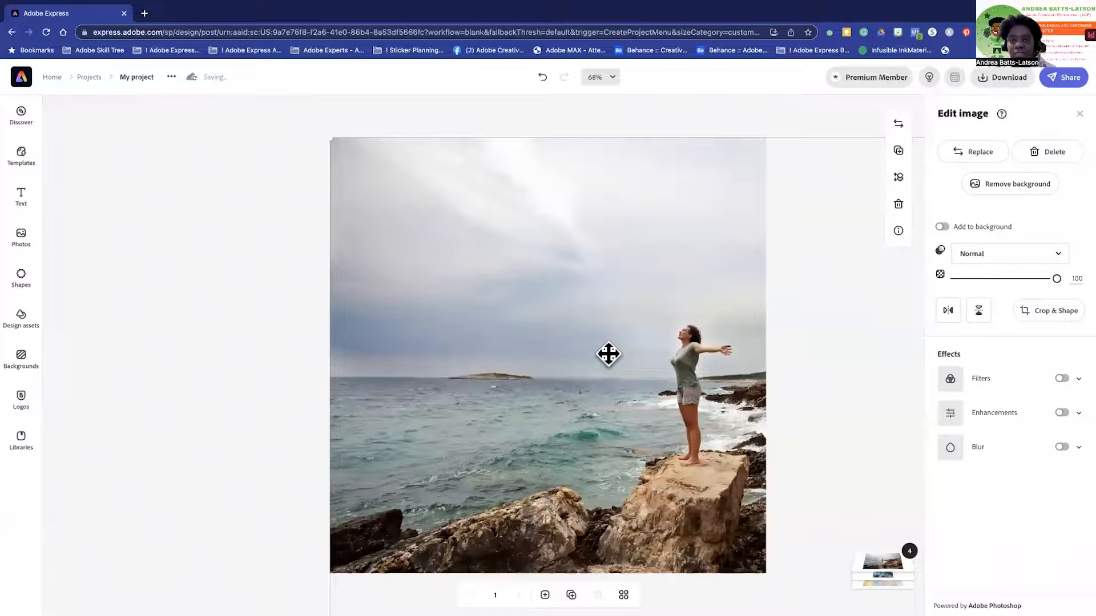
- Try the Multiply and Screen blend modes on the enlarged seaside photo
{"action": "left_click", "coordinate": [983, 255]}
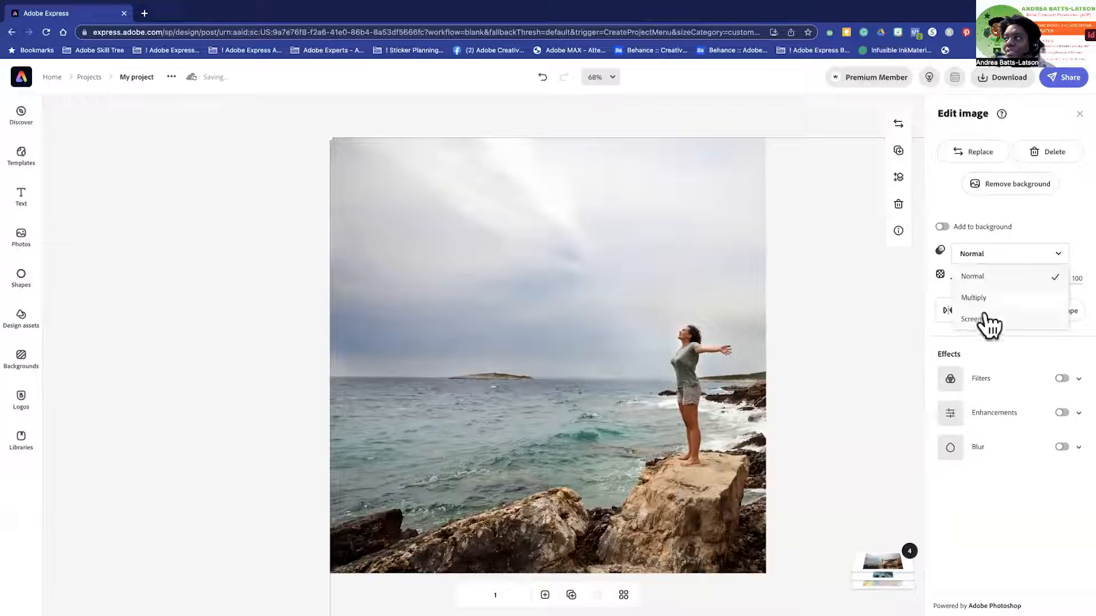
{"action": "left_click", "coordinate": [980, 297]}
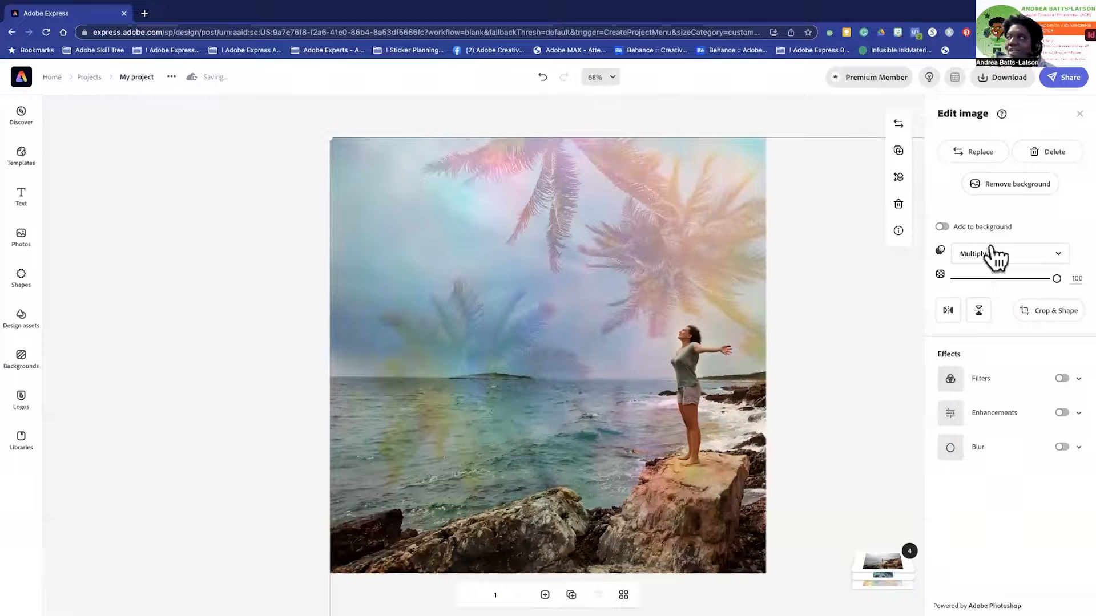
{"action": "left_click", "coordinate": [990, 257]}
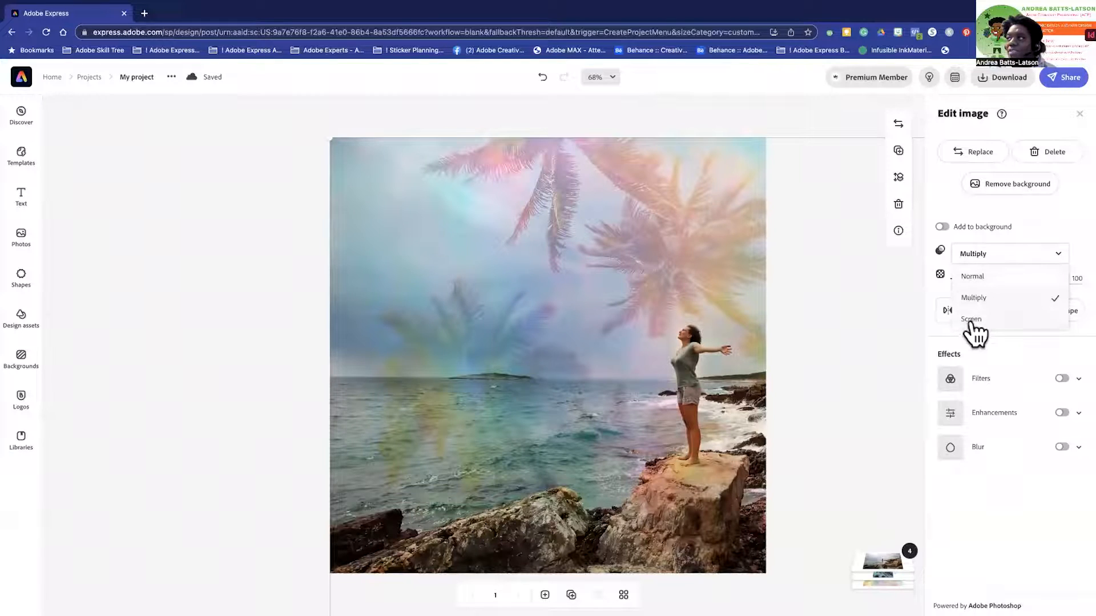
{"action": "left_click", "coordinate": [970, 321]}
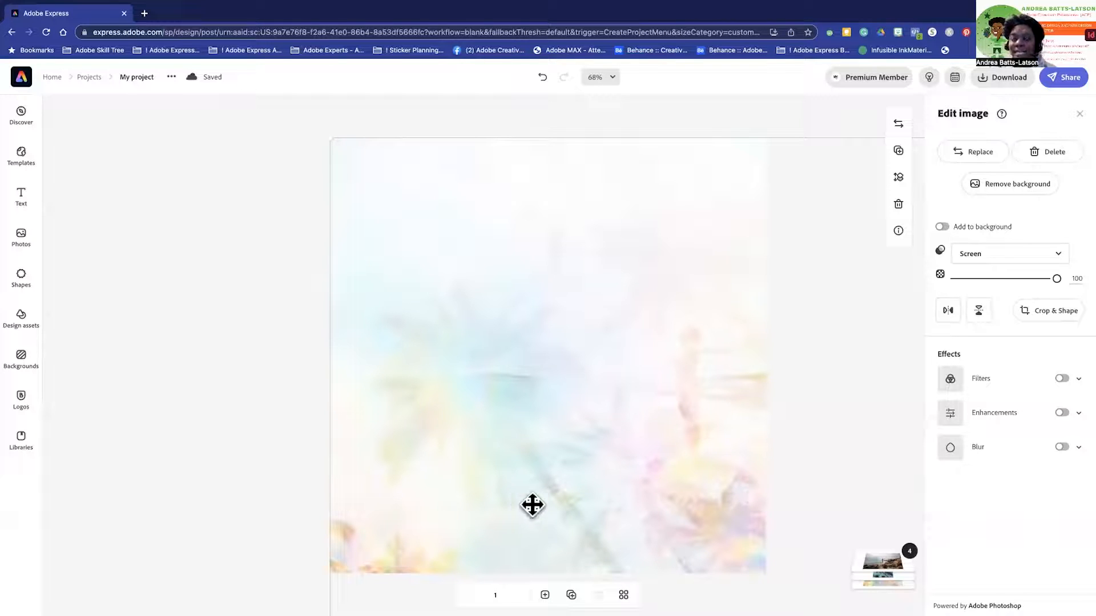
- Set the seaside photo's blend mode to Multiply and its opacity to 54
{"action": "left_click", "coordinate": [991, 264]}
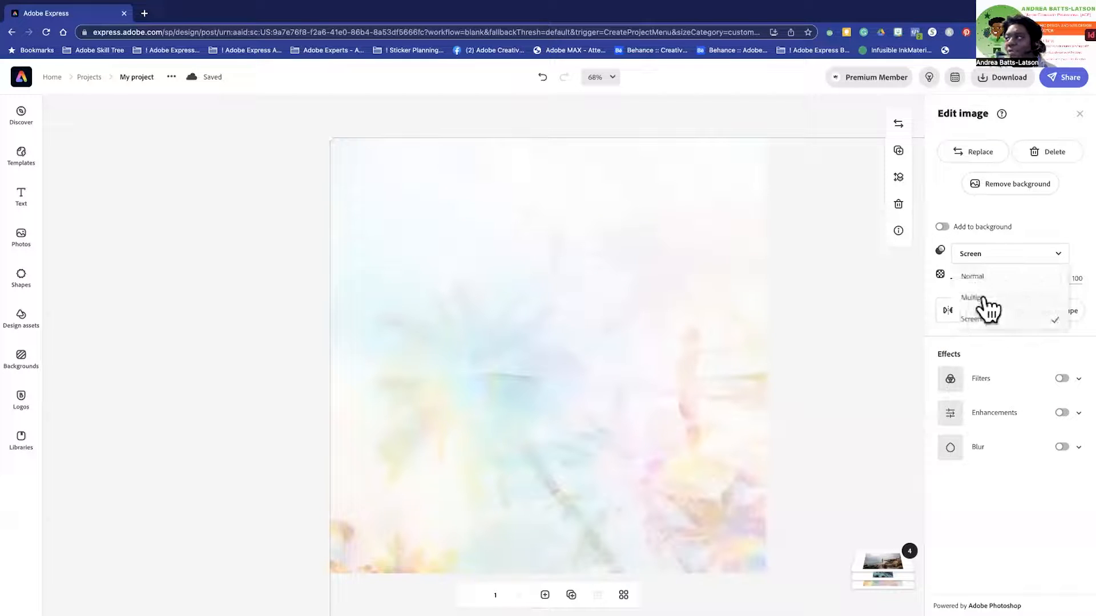
{"action": "left_click", "coordinate": [989, 311]}
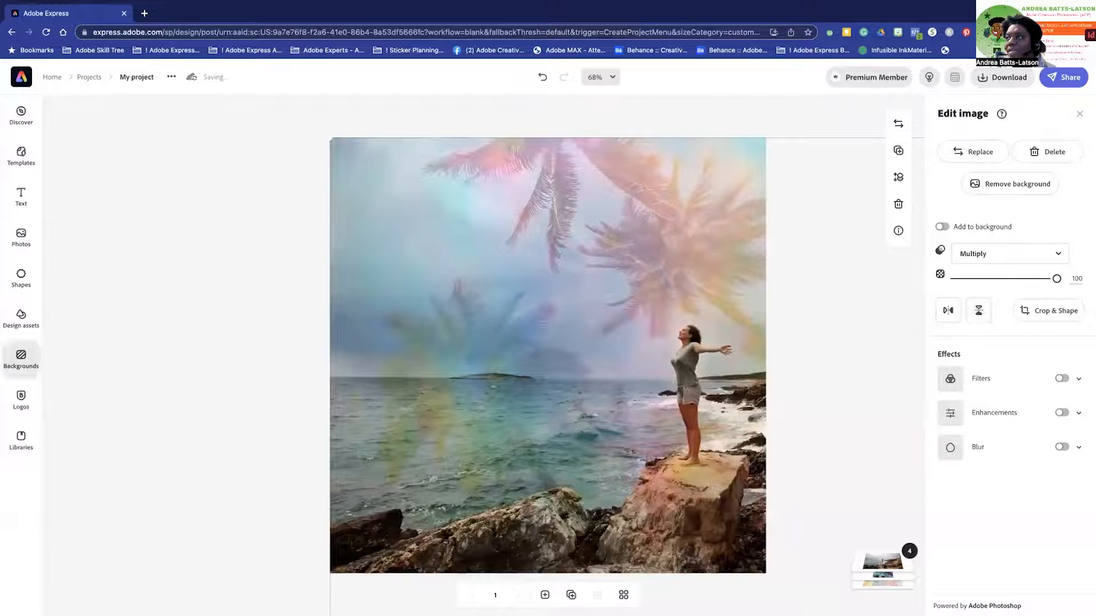
{"action": "left_click_drag", "start_coordinate": [1057, 280], "coordinate": [1009, 284]}
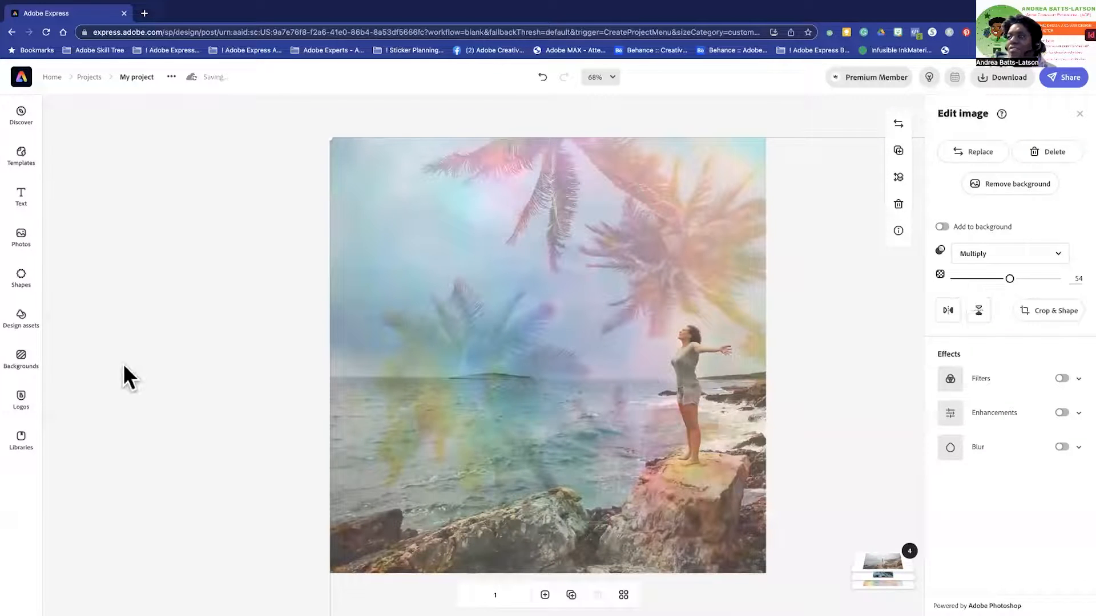